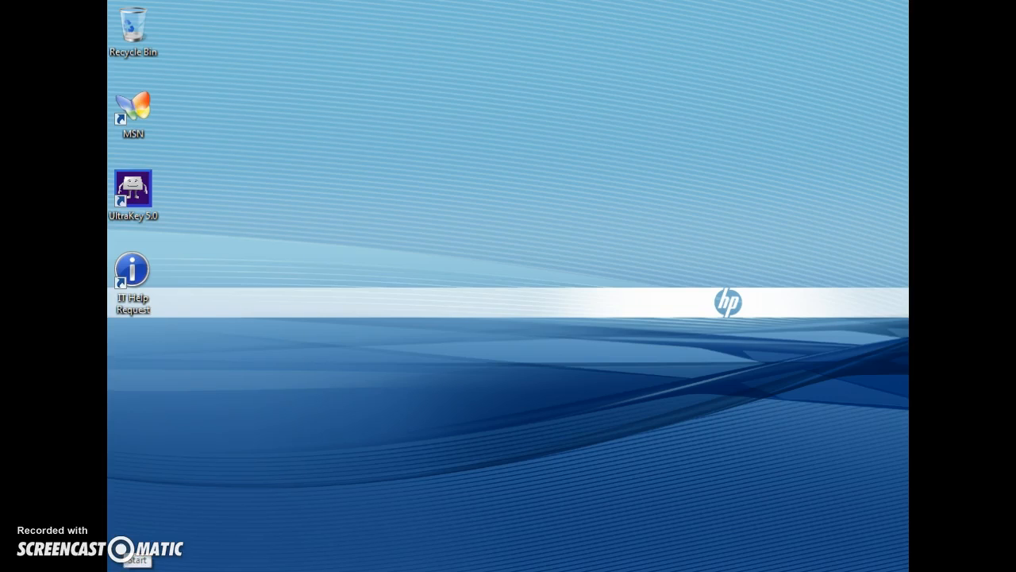
- Launch Word 2013 and create a blank document
click(127, 566)
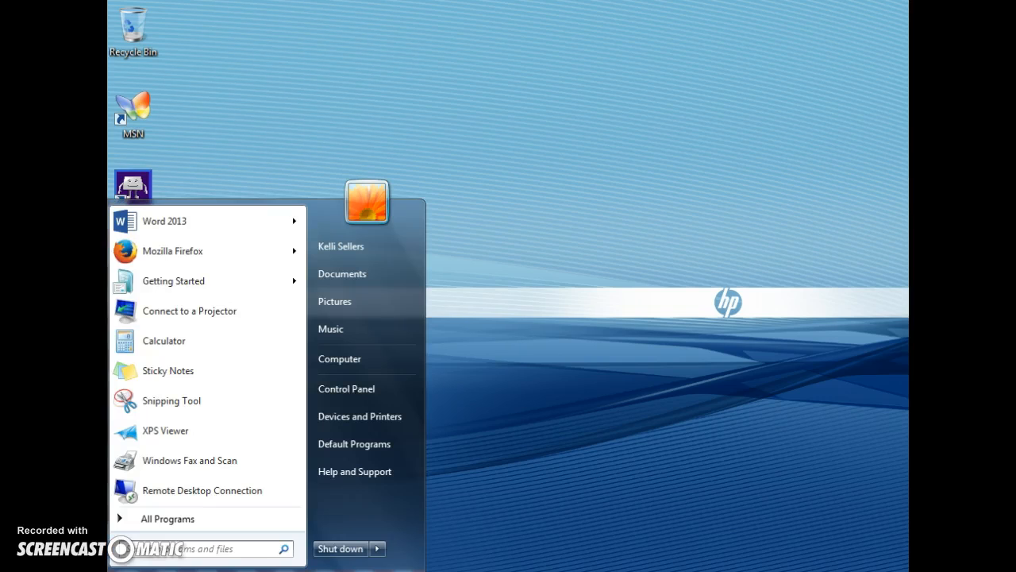
click(173, 221)
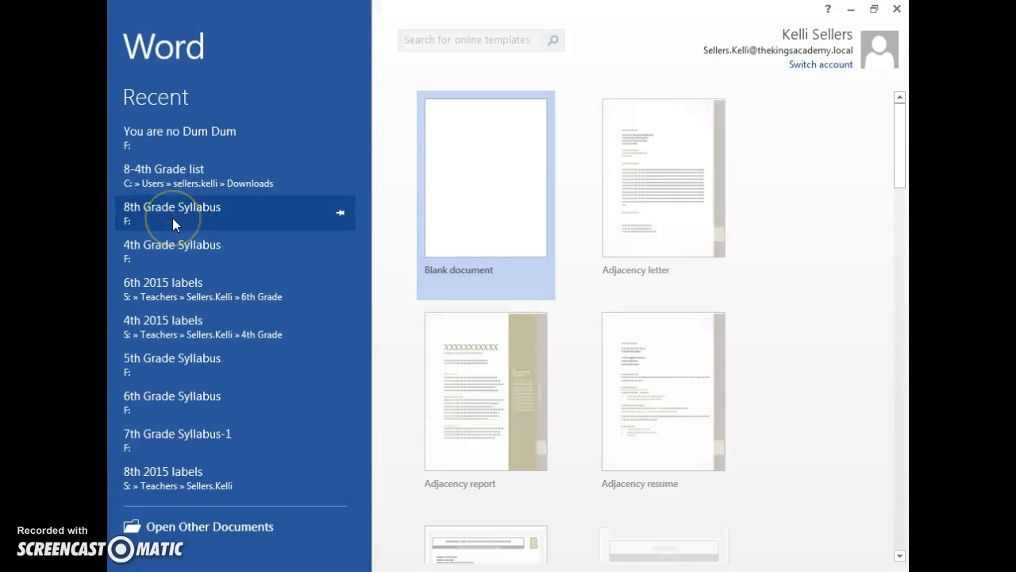
click(446, 219)
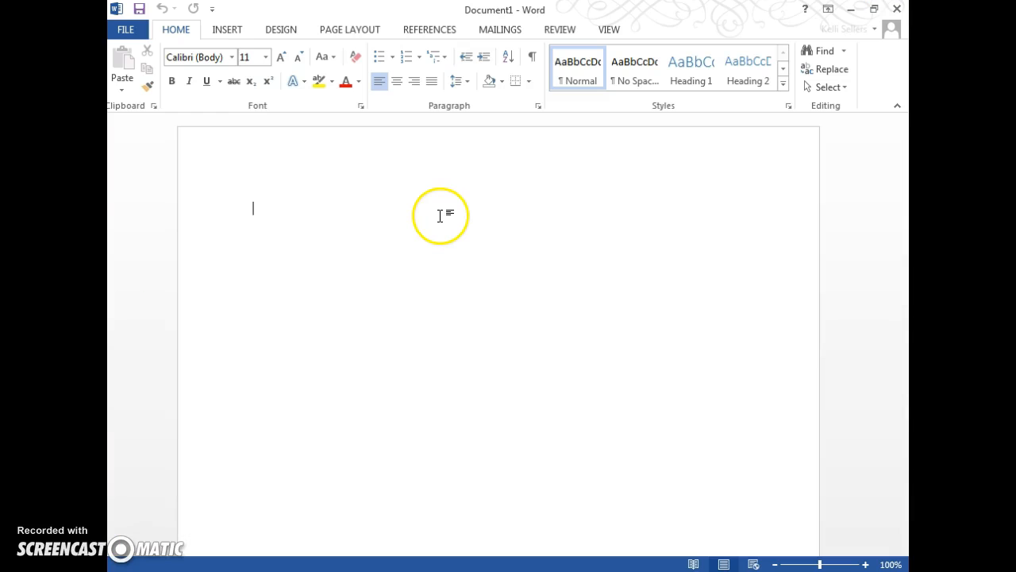
- Set the font to Times New Roman at size 12
click(225, 58)
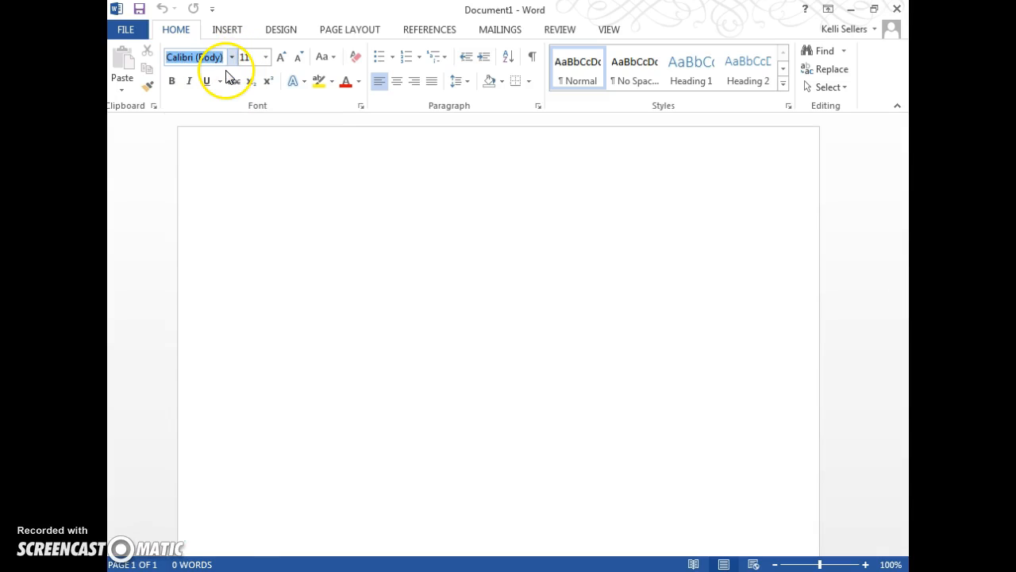
text(Times New Ro)
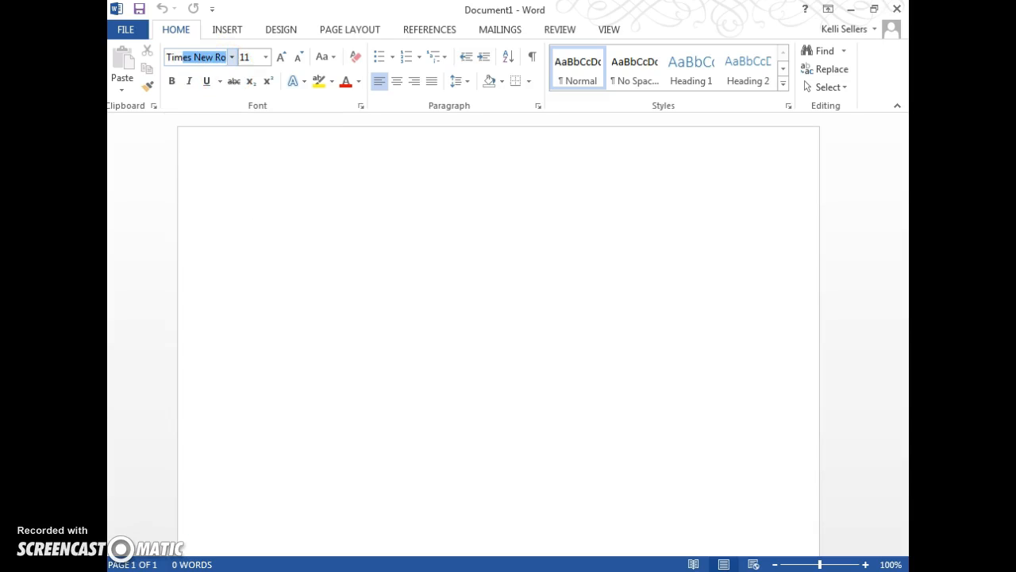
key(Return)
click(266, 57)
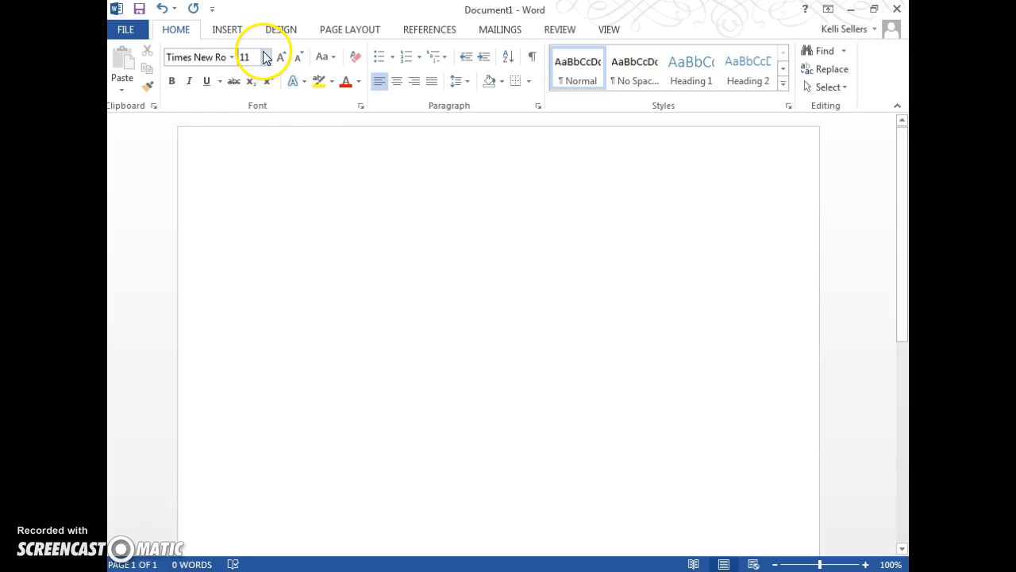
click(247, 136)
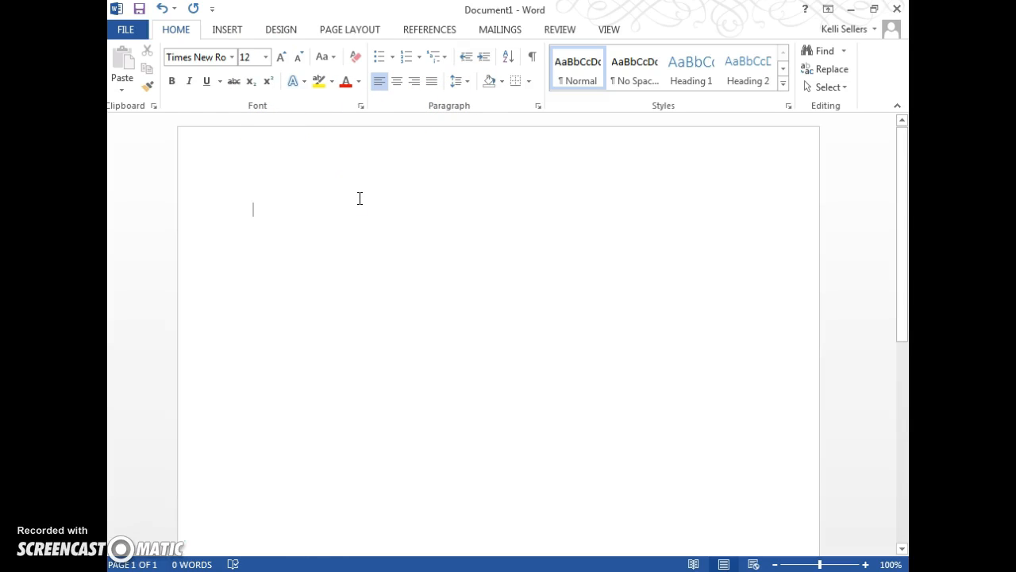
- Type the teacher's name on the first line and, tabbed to the right, the student's name
text(Mrs.)
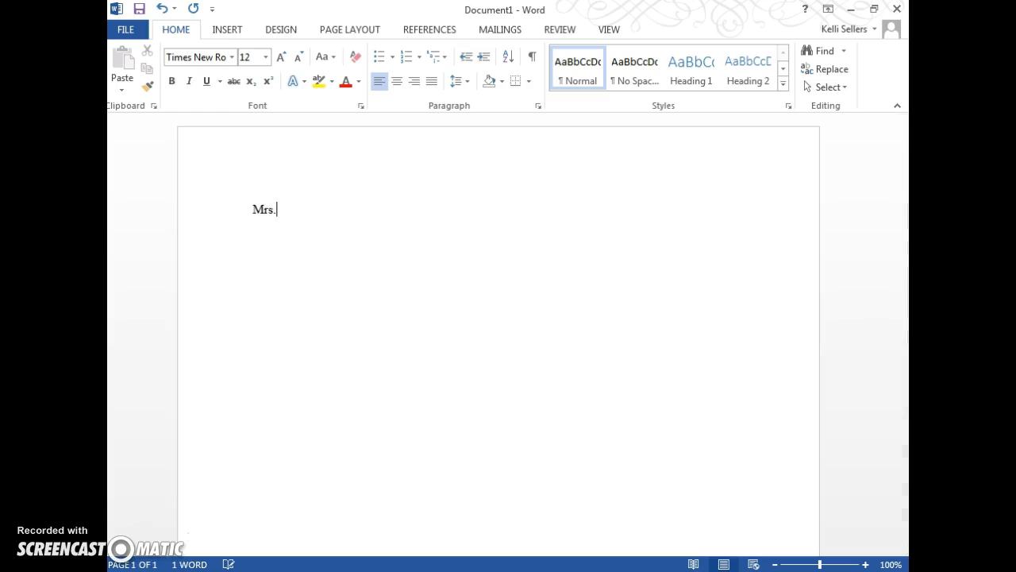
text( Sellers)
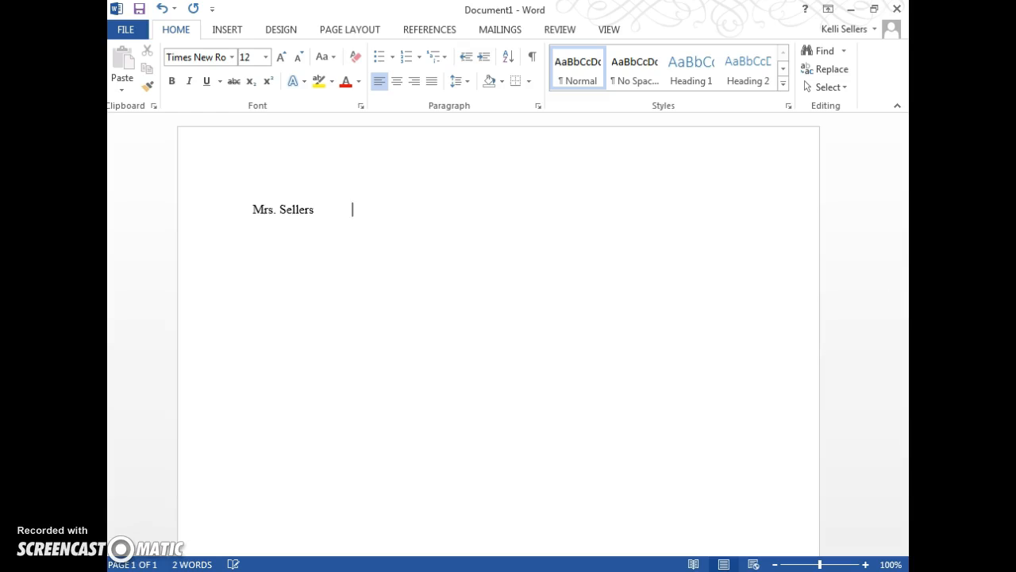
key(Tab)
key(Tab)
key(Tab)
text(Ima Student)
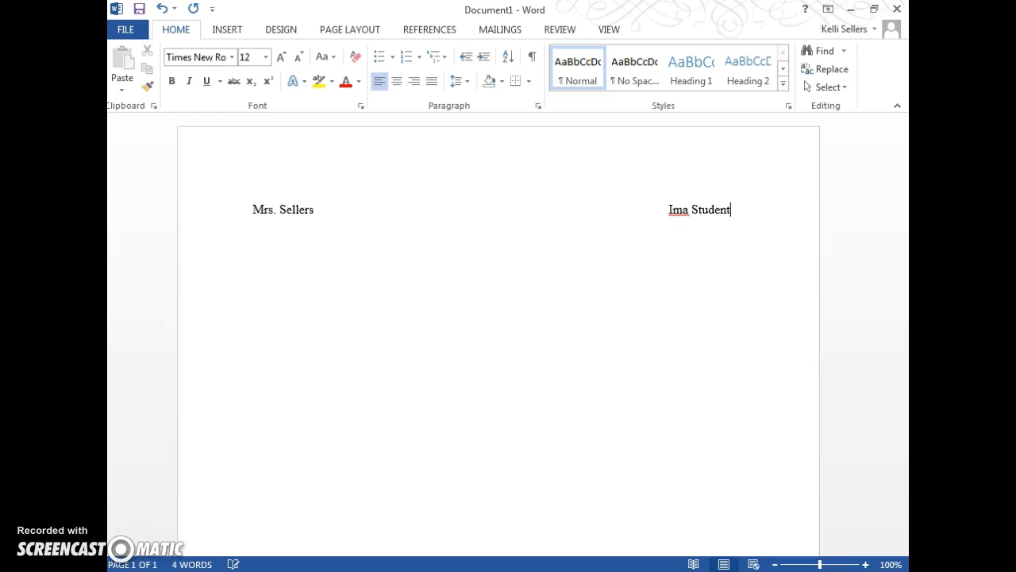
- Add a second heading line with Computer and, tabbed to the right, the date 8/17/15
key(Return)
text(Computer)
key(Tab)
key(Tab)
key(Tab)
key(Tab)
key(Tab)
text(8/17/15)
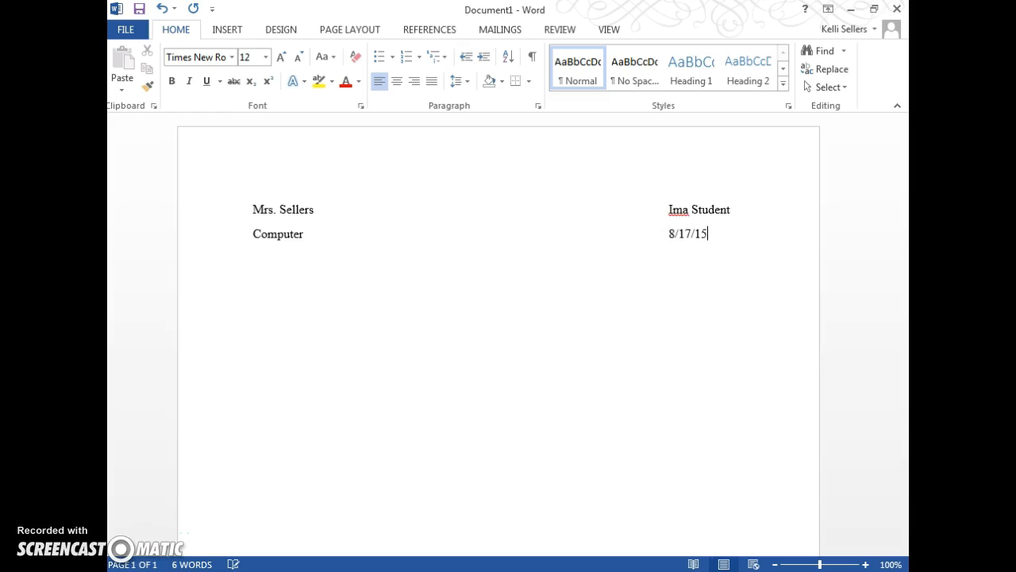
- Center the next line and type the title TKA Report
click(397, 82)
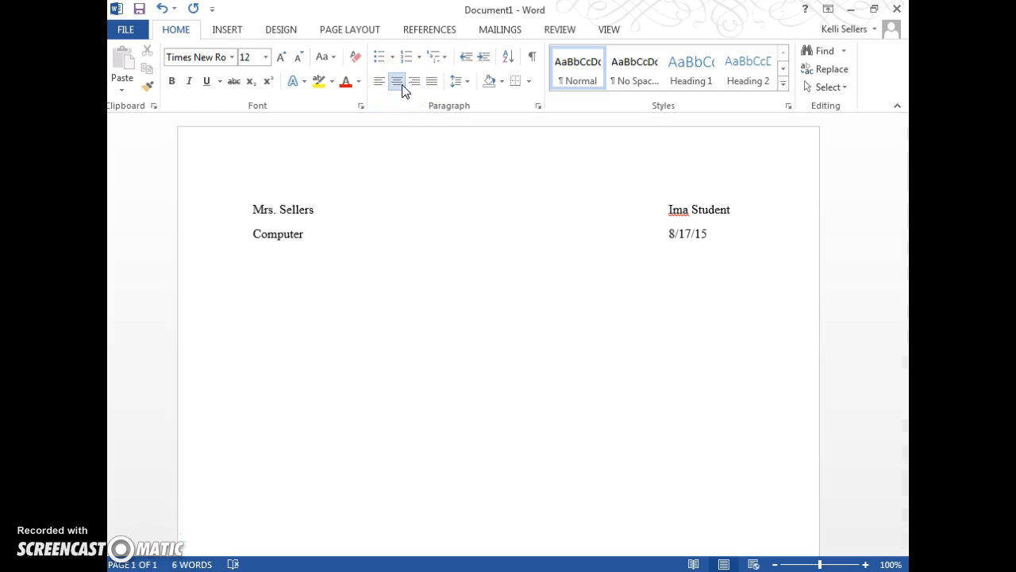
text(TKA Report)
key(Return)
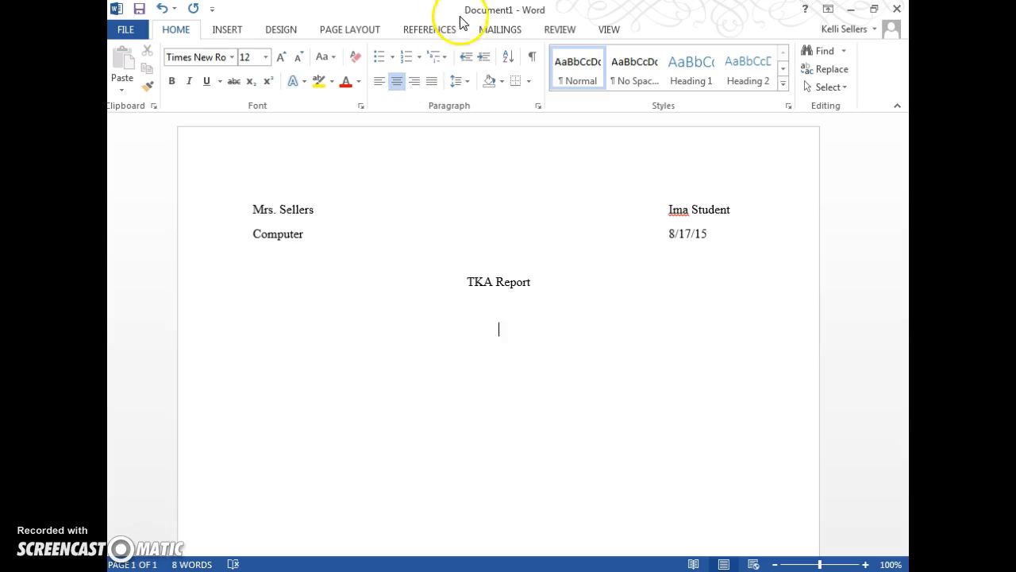
- Left-align the body paragraph and set its line spacing to 2.0
click(378, 86)
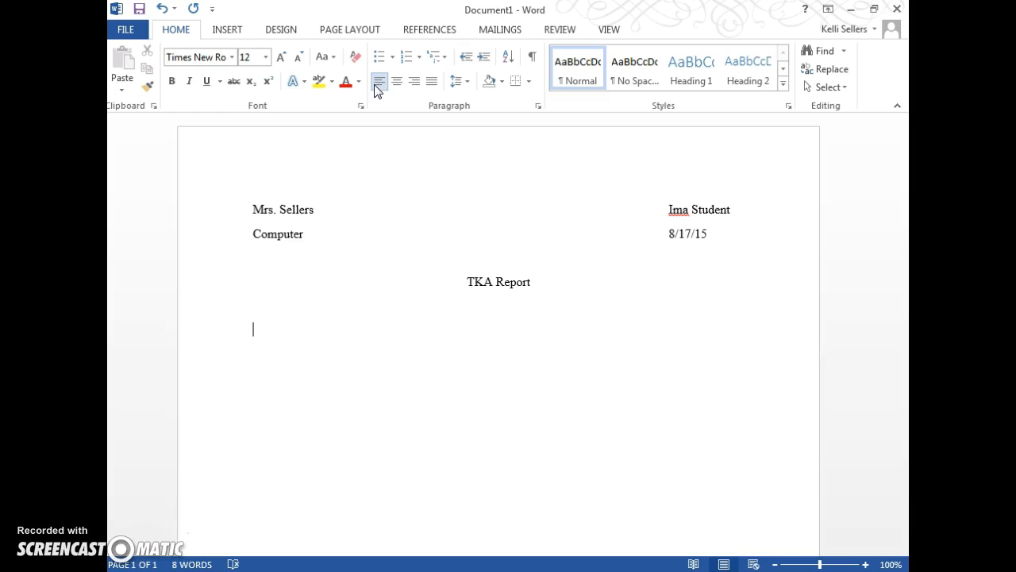
click(369, 103)
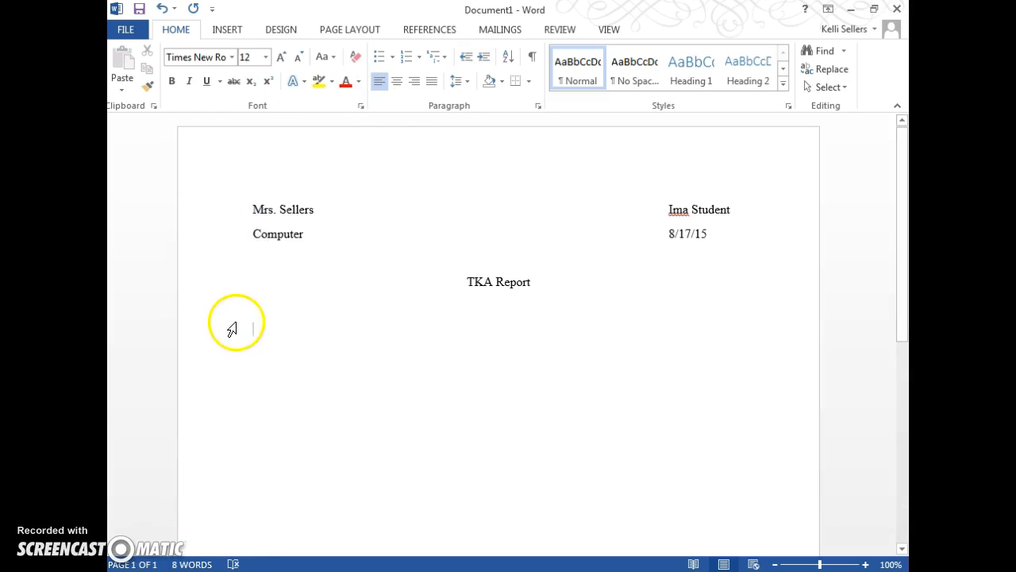
click(466, 82)
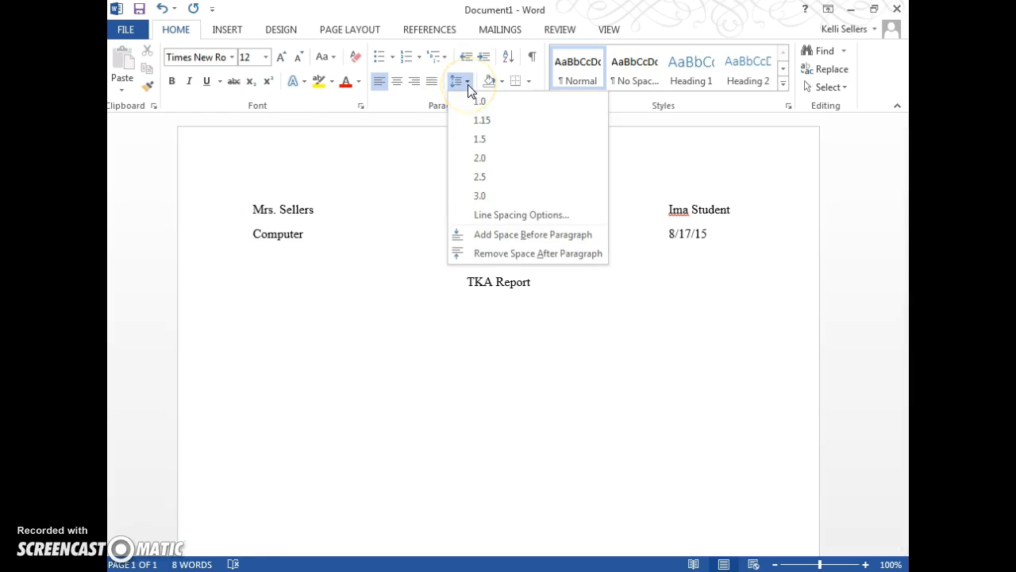
click(480, 159)
click(462, 162)
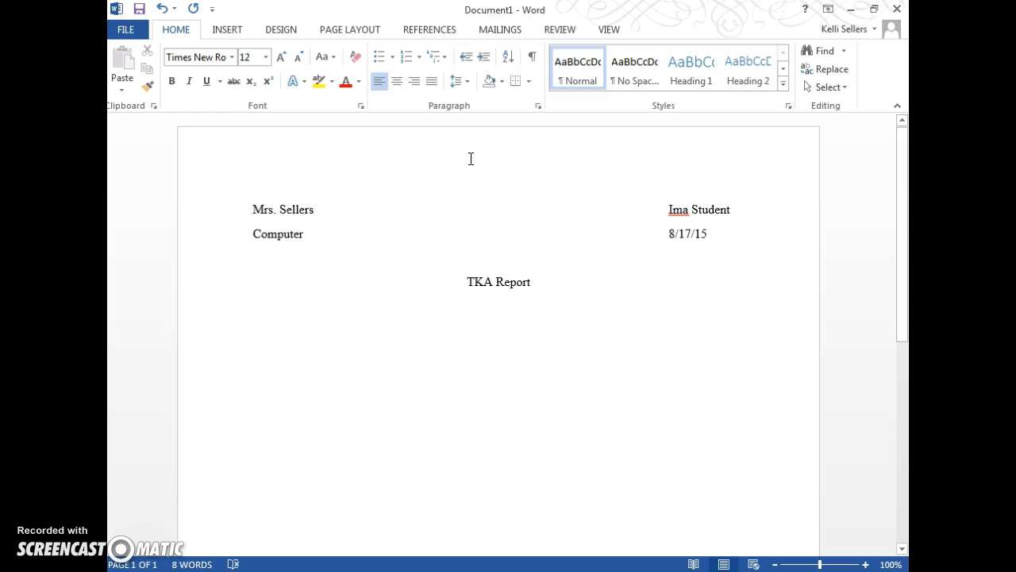
- Indent the first paragraph and type 'This is a report. It is about how to set up a TKA Report. There is a lot to know about typing a'
key(Tab)
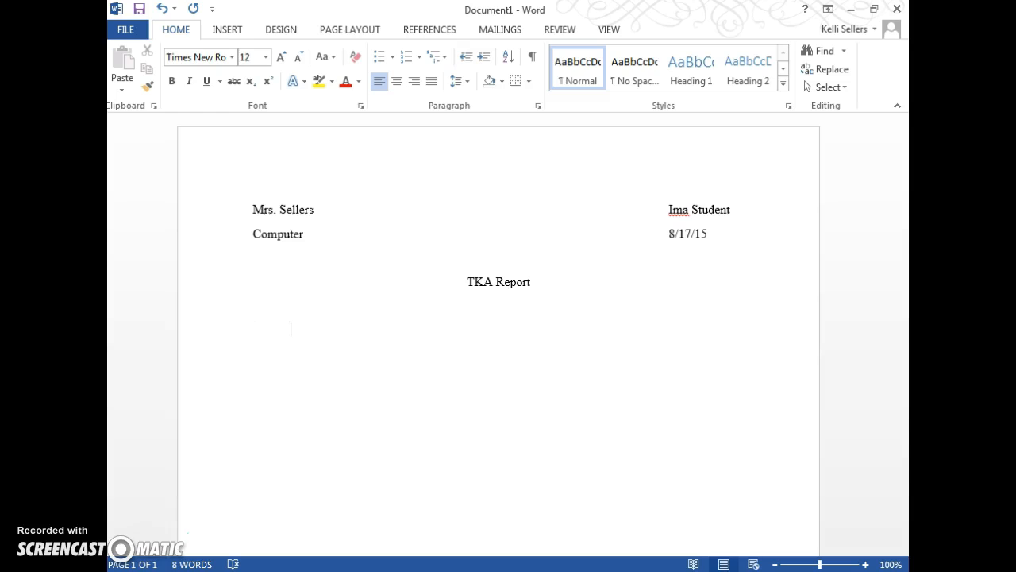
text(This is a report. )
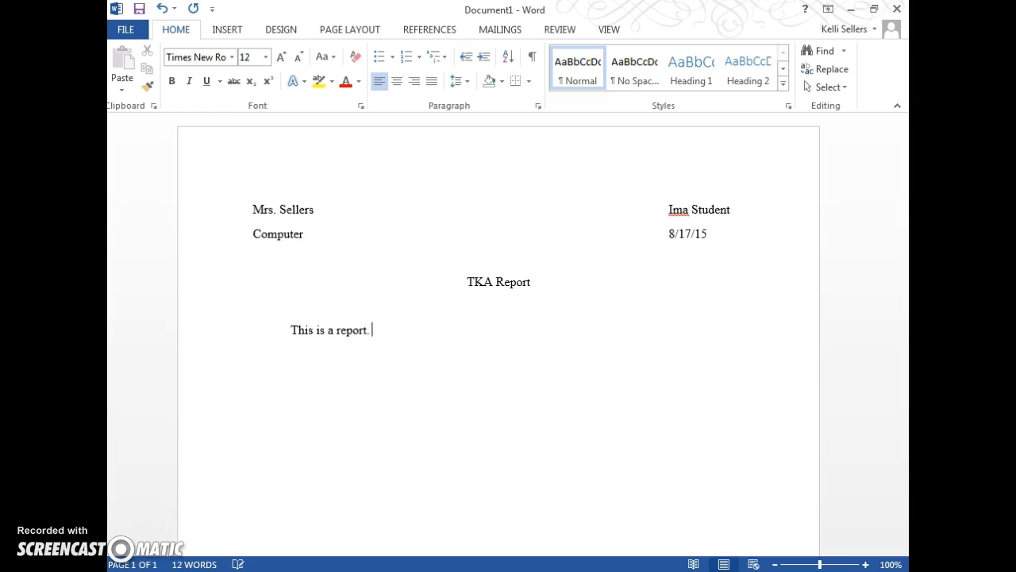
text( It is about how to )
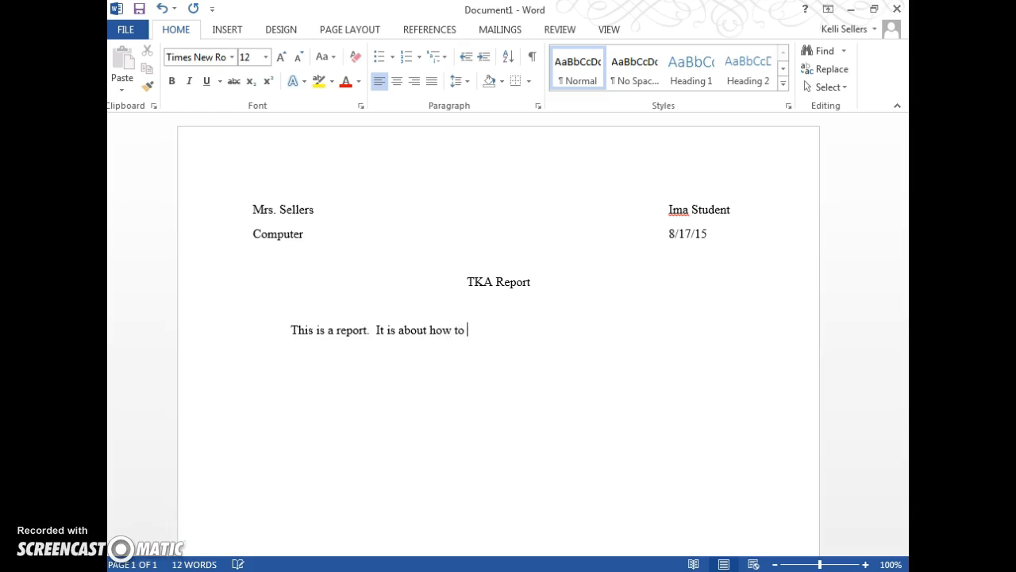
text(set up a TKA Report.  There i)
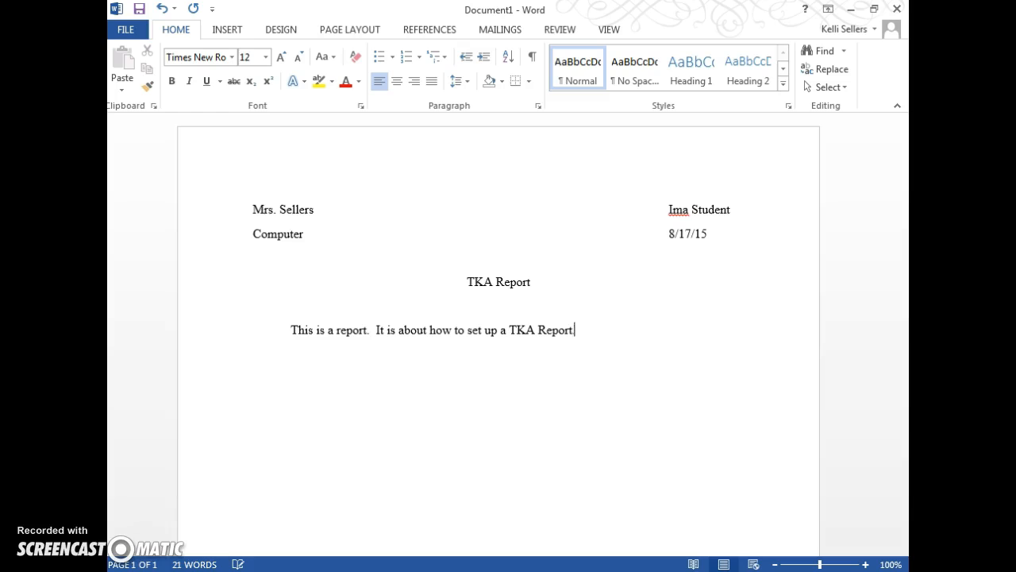
text(s a lot to know abou)
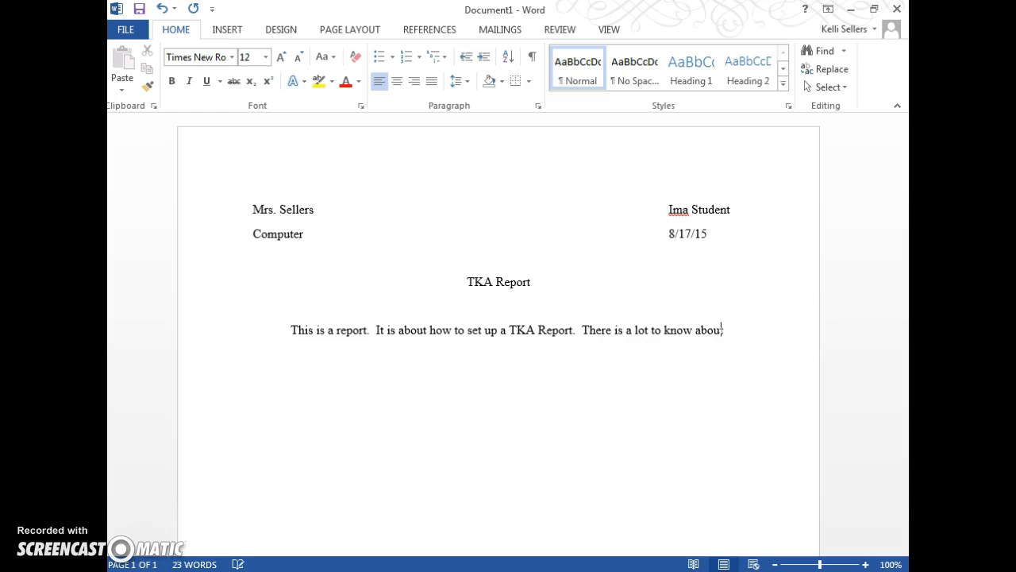
text(t typing a report.  Remember )
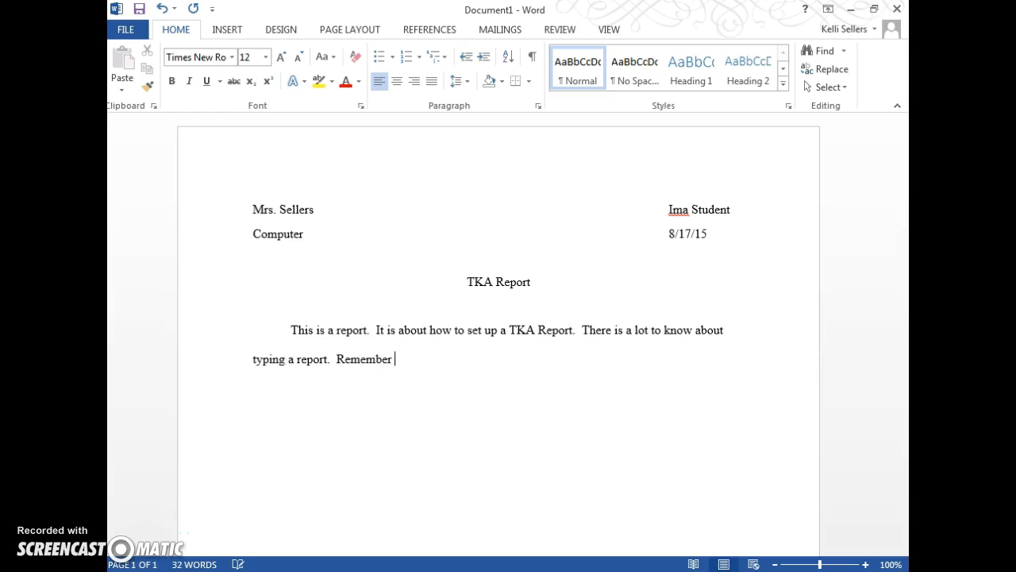
text(your heading. font and size, double spacing)
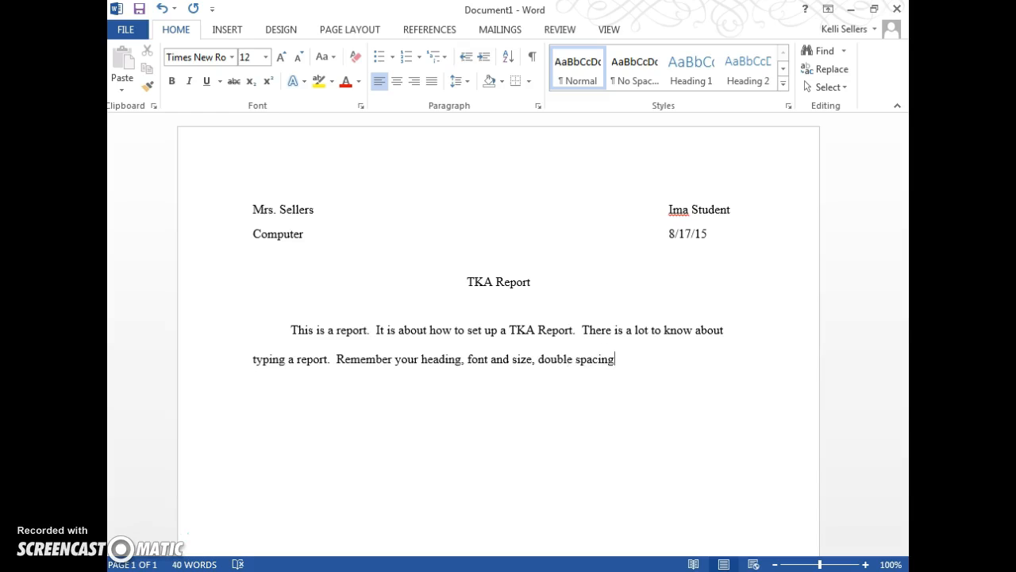
text(, and lots of p)
text(ther details.)
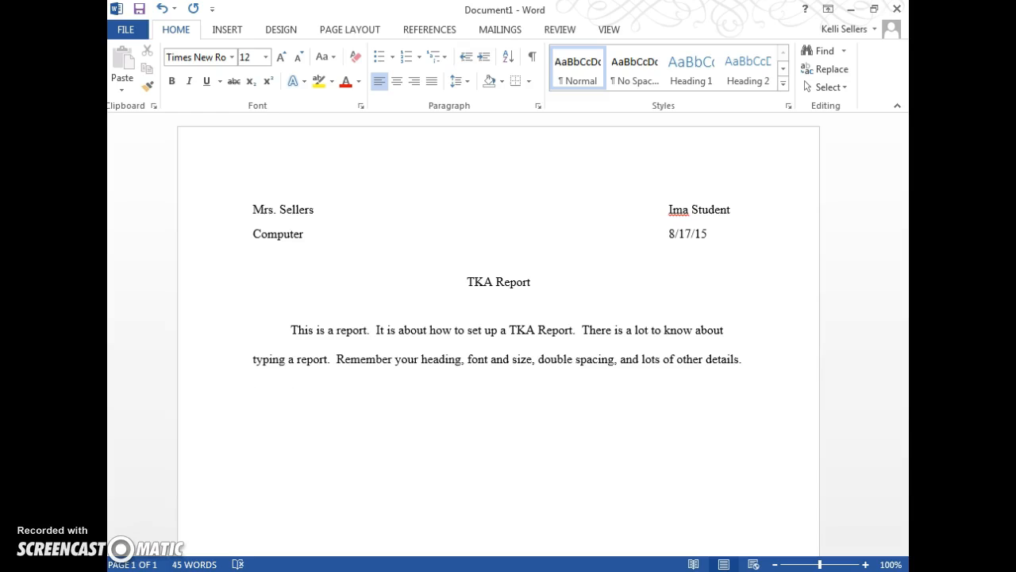
- Start a new indented paragraph reading 'This is a new paragraph.'
text(This a)
key(BackSpace)
key(BackSpace)
text(is a new paragraph)
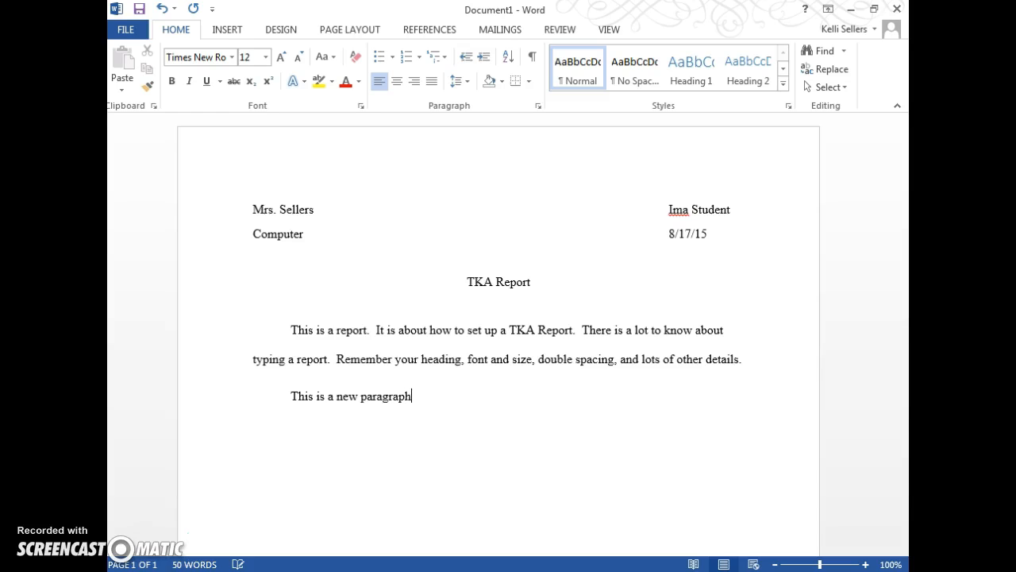
text(.)
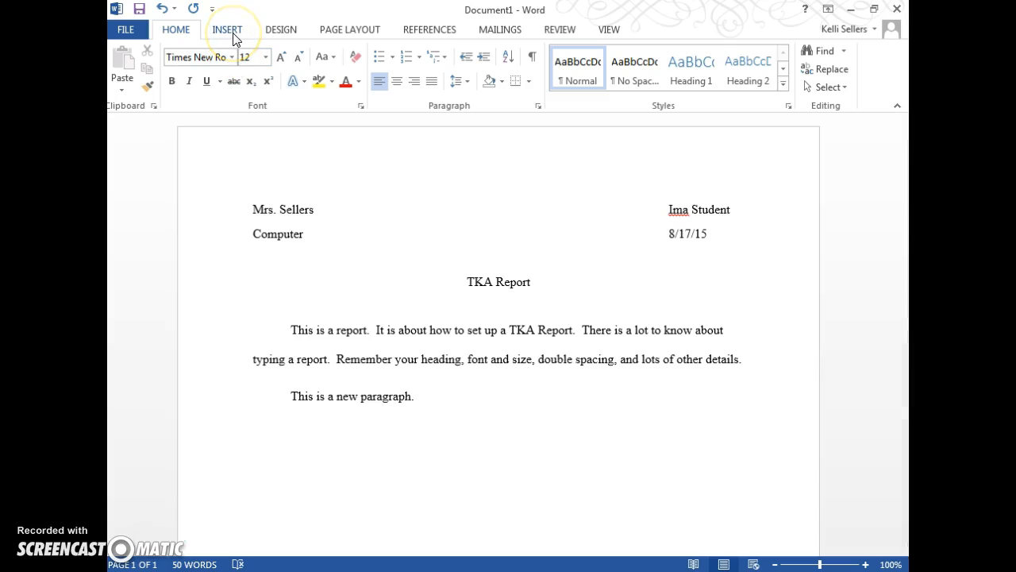
- Examine the page margin presets and the rest of the page
click(365, 33)
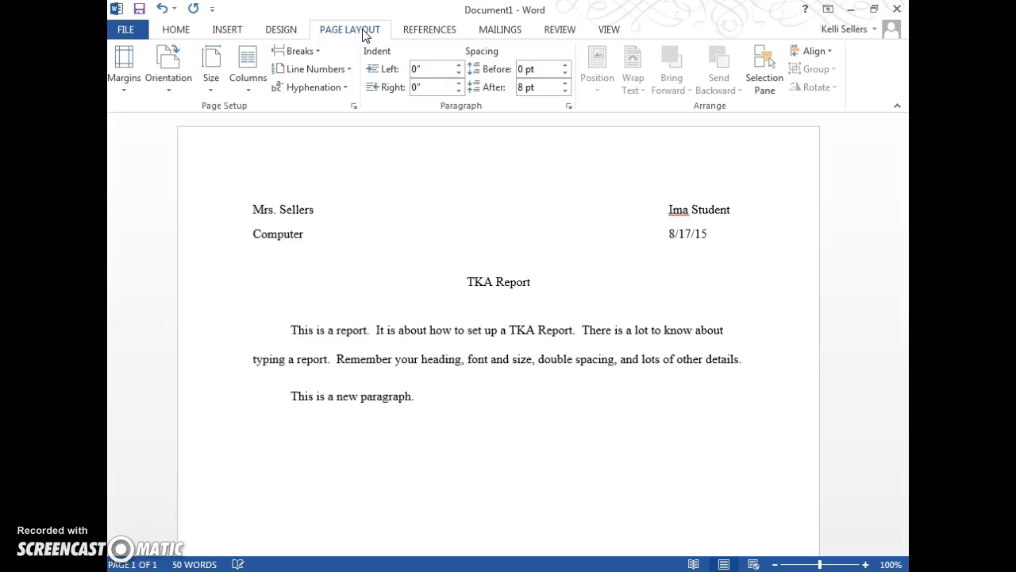
click(133, 86)
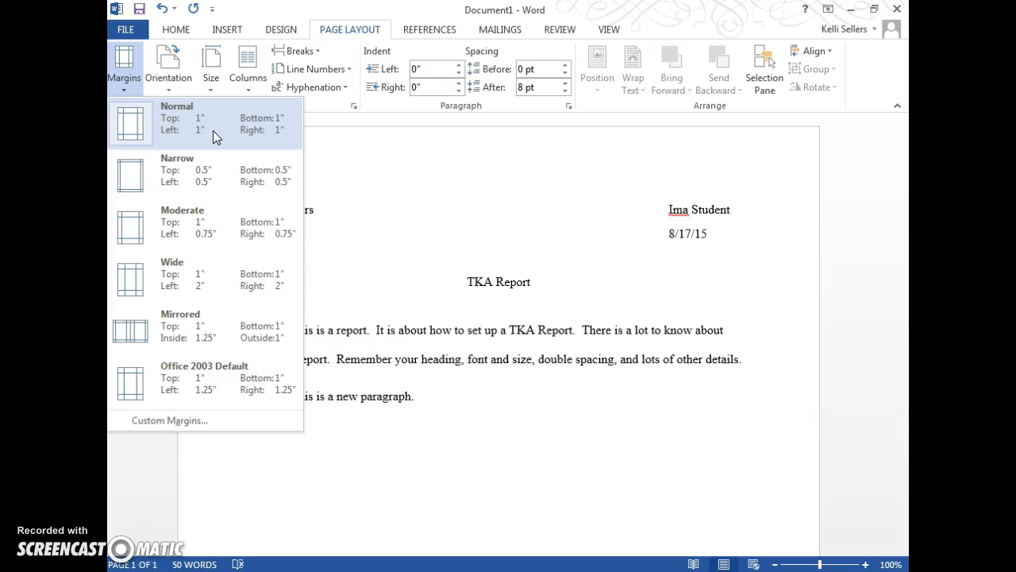
click(448, 393)
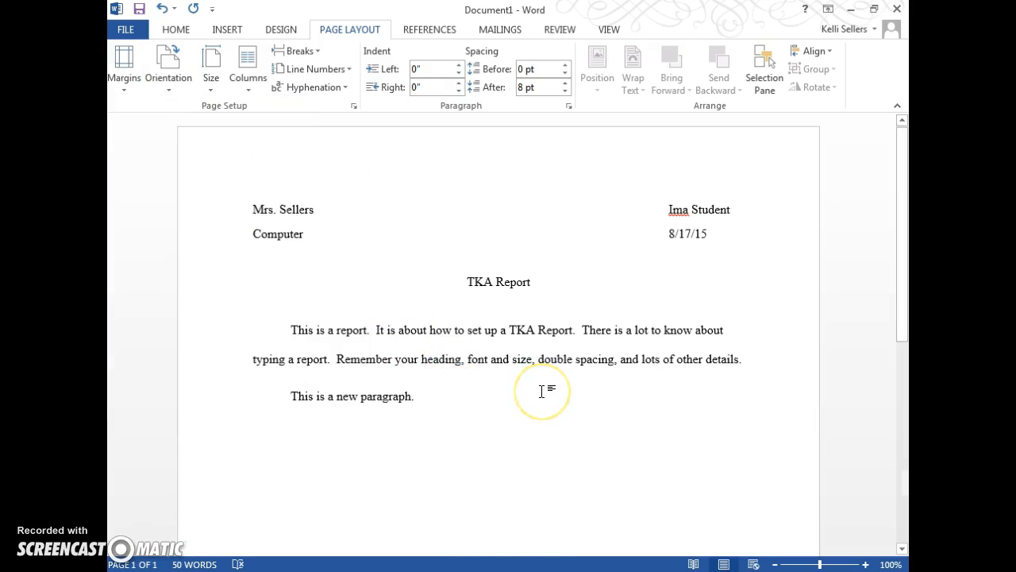
scroll(542, 390, down, 10)
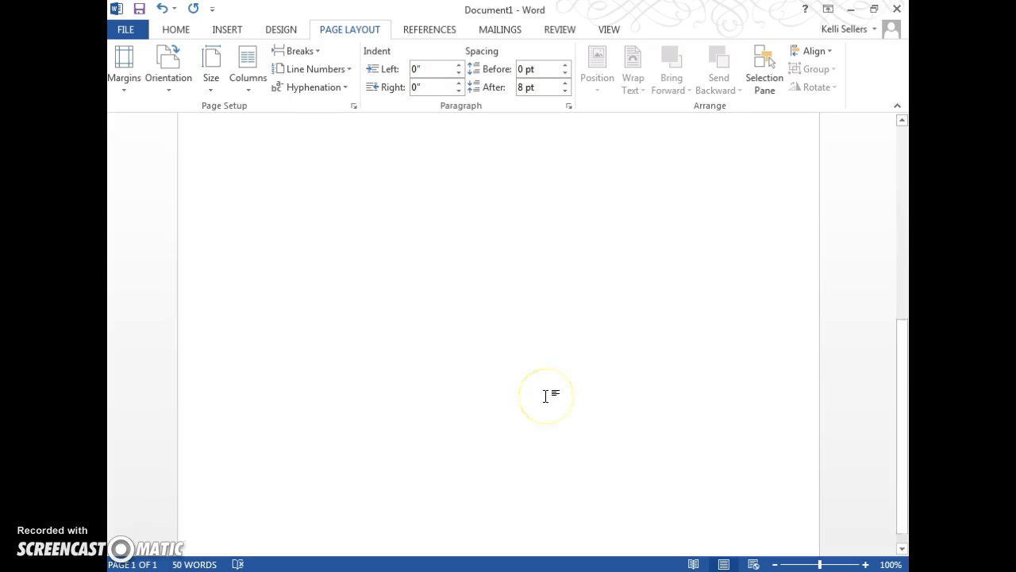
scroll(545, 396, up, 10)
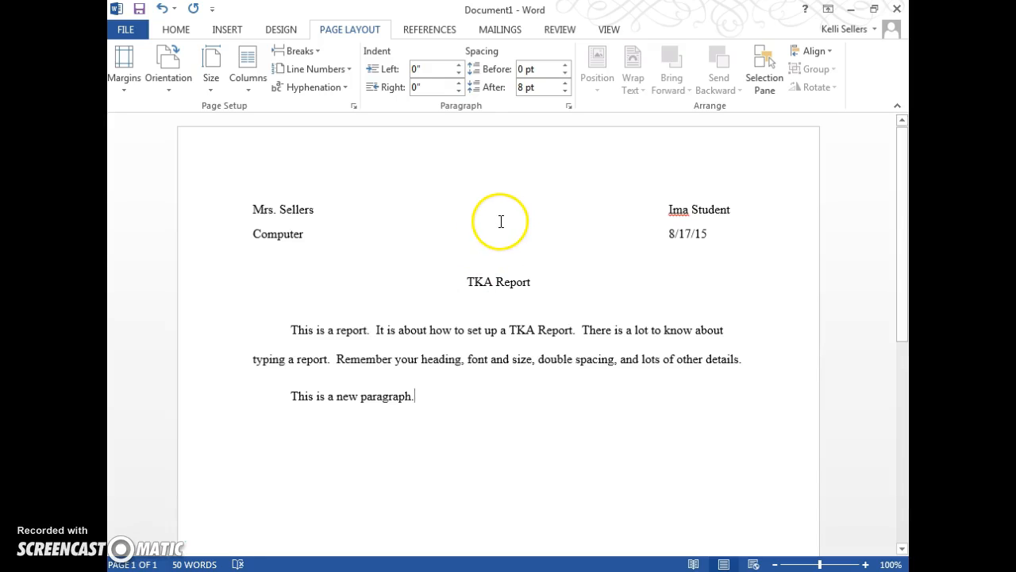
- Insert an Accent Bar 1 page number at the bottom of the page
click(279, 27)
click(229, 30)
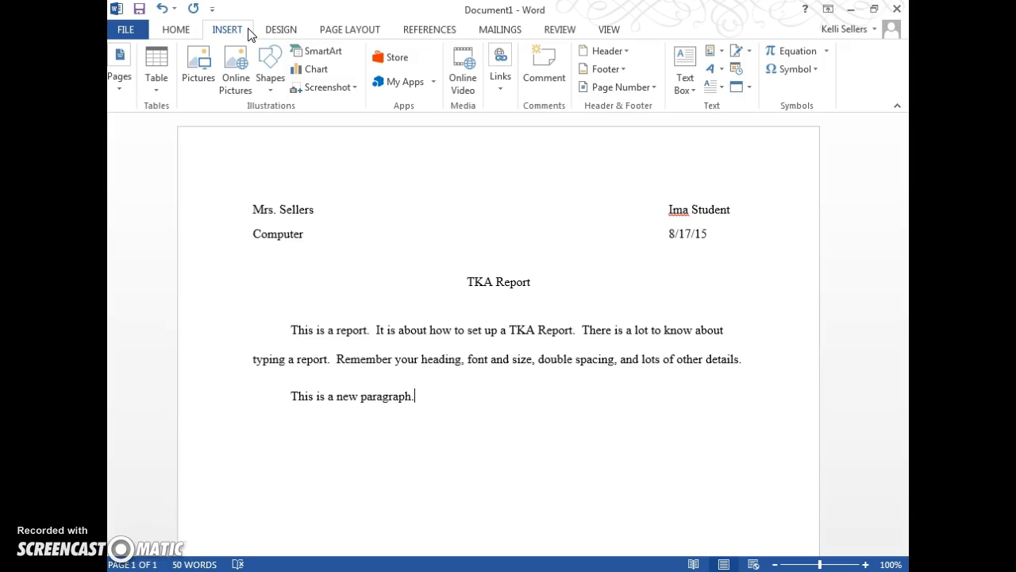
click(598, 95)
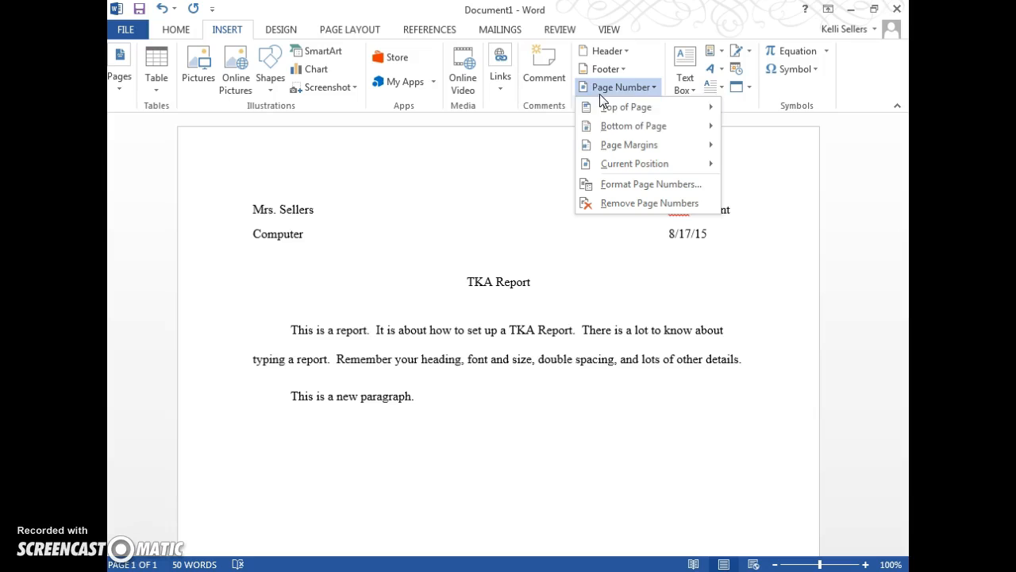
click(615, 129)
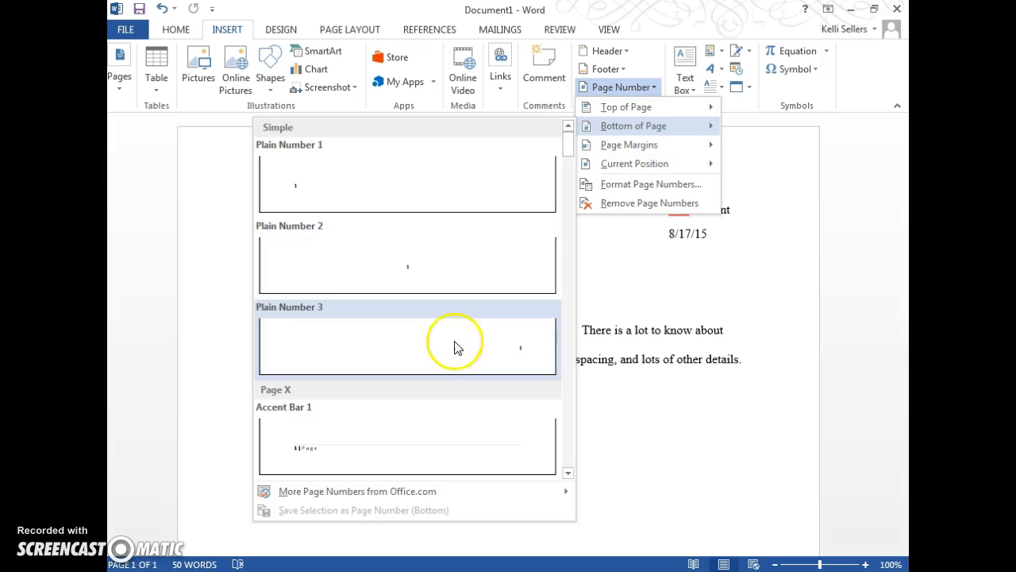
click(357, 461)
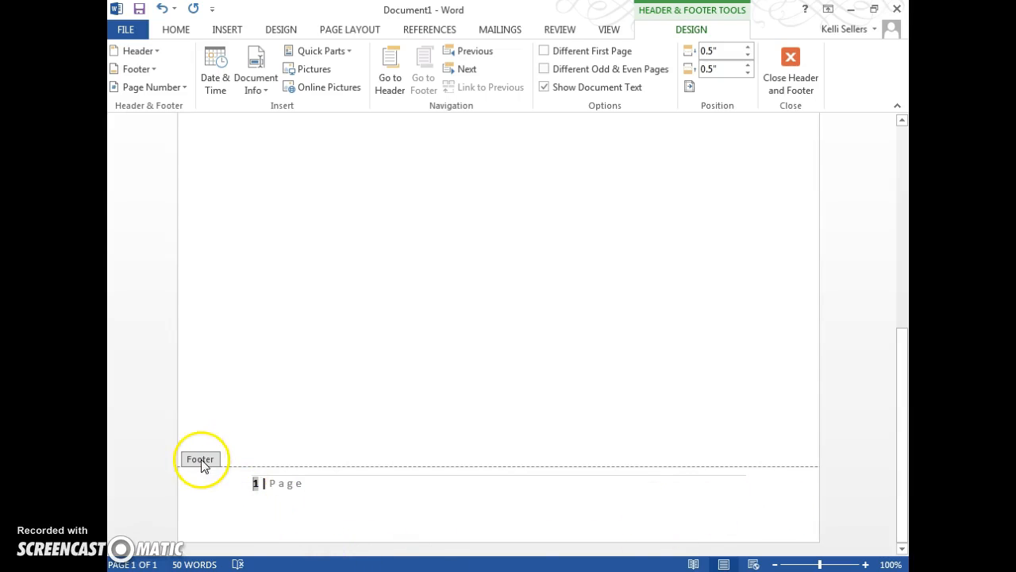
- Extend the footer text after the page number to read 'Page of Report' and return to the document body
click(439, 486)
triple_click(437, 488)
click(384, 485)
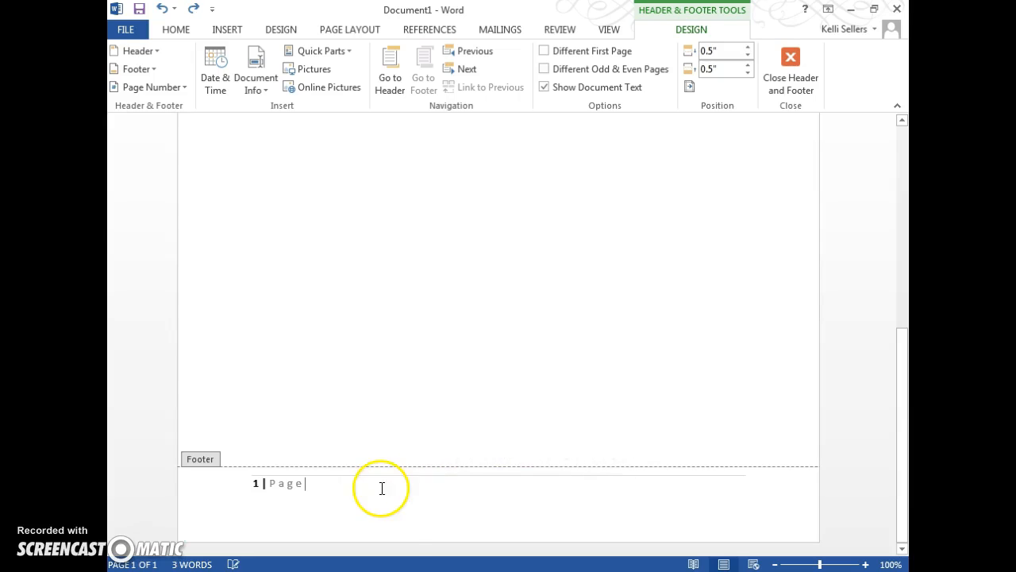
text(of)
key(BackSpace)
key(BackSpace)
key(BackSpace)
key(BackSpace)
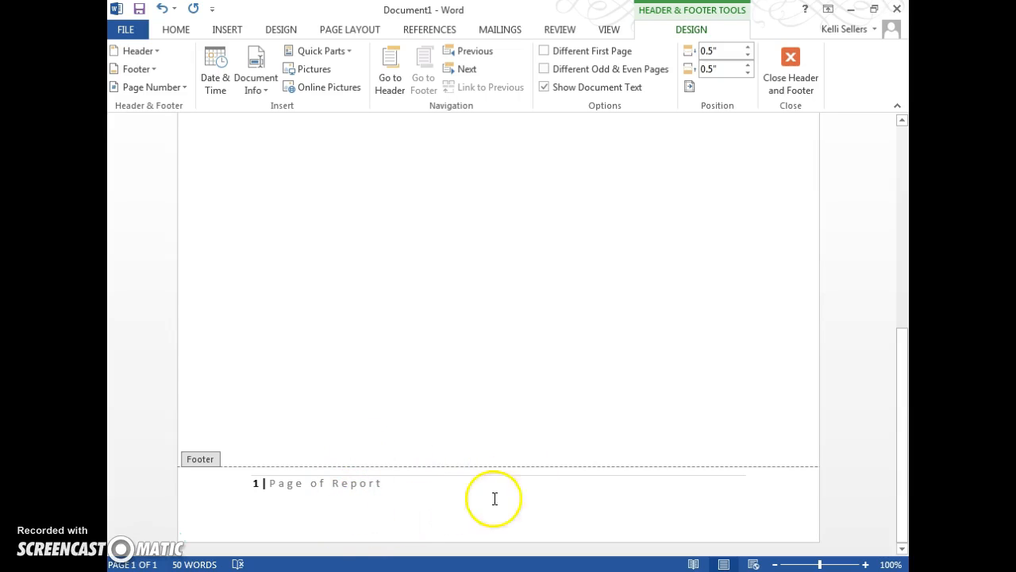
double_click(471, 344)
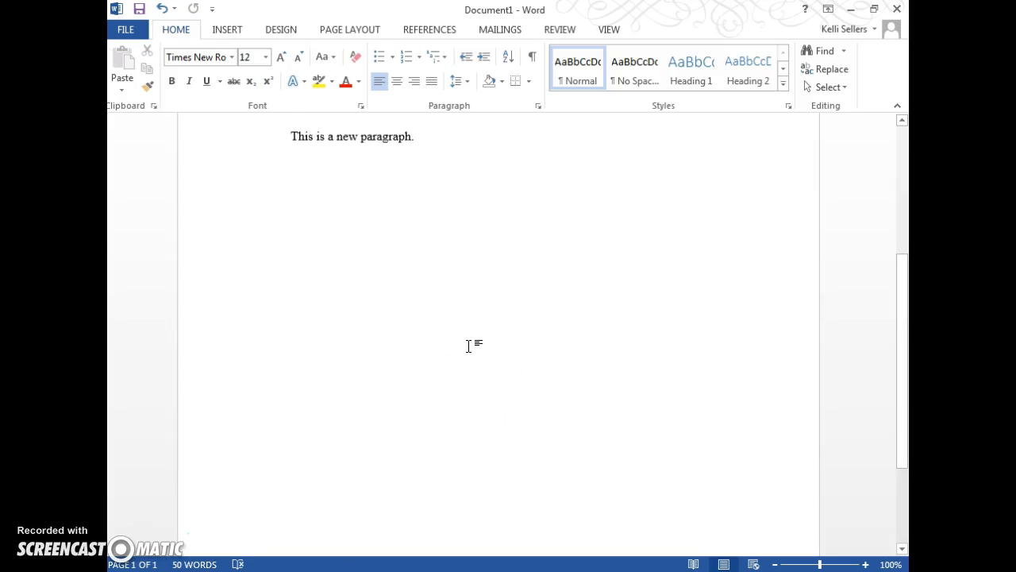
- Review the footer and the report text by scrolling through the page and reopening the footer
scroll(469, 345, up, 4)
scroll(470, 349, down, 8)
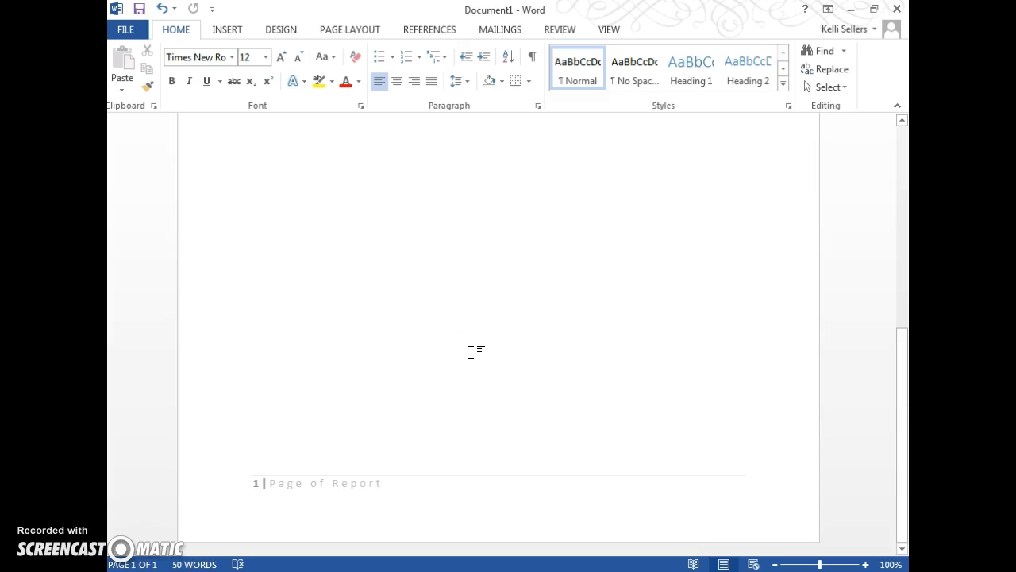
scroll(393, 493, up, 3)
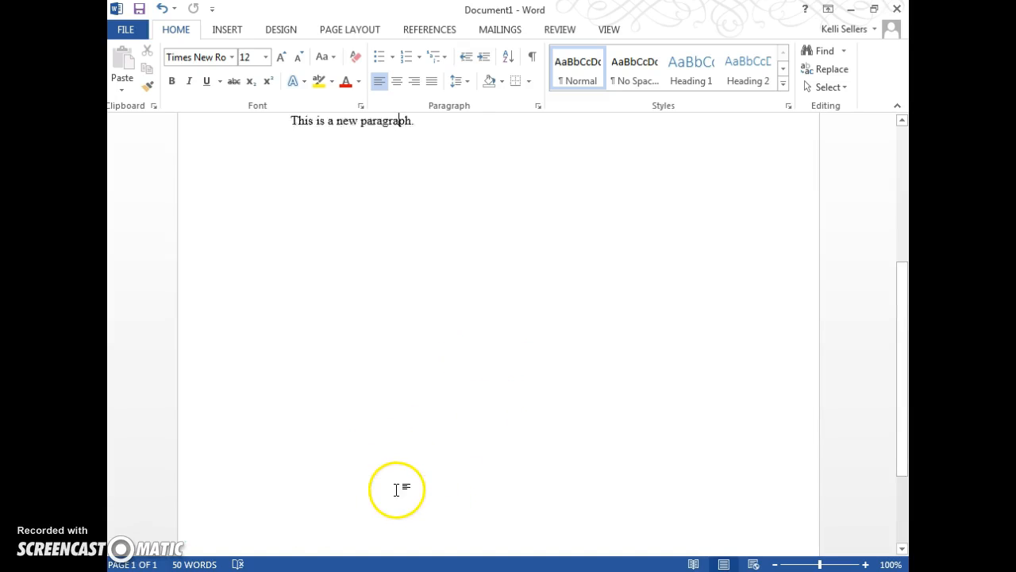
scroll(364, 499, down, 4)
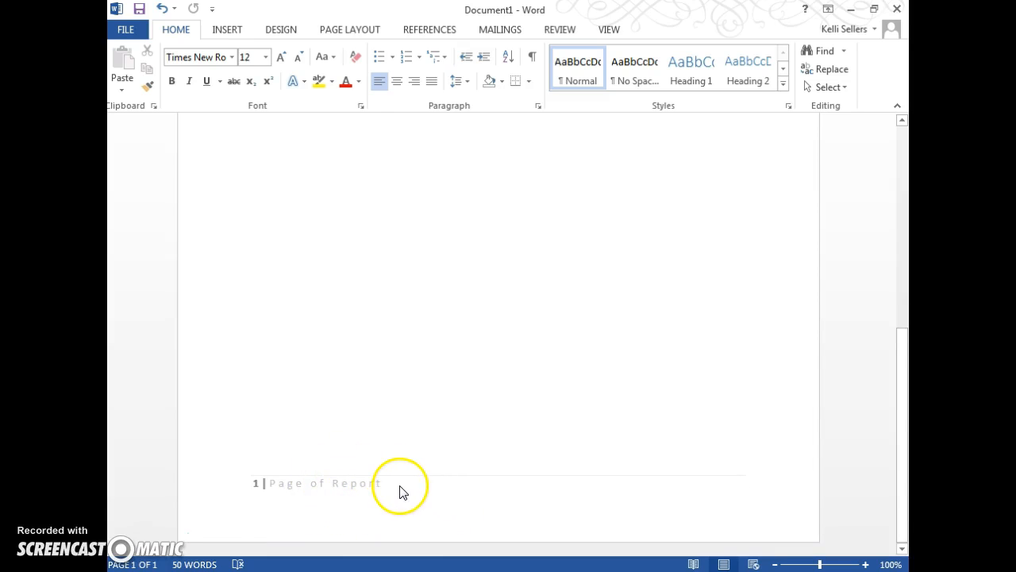
double_click(399, 486)
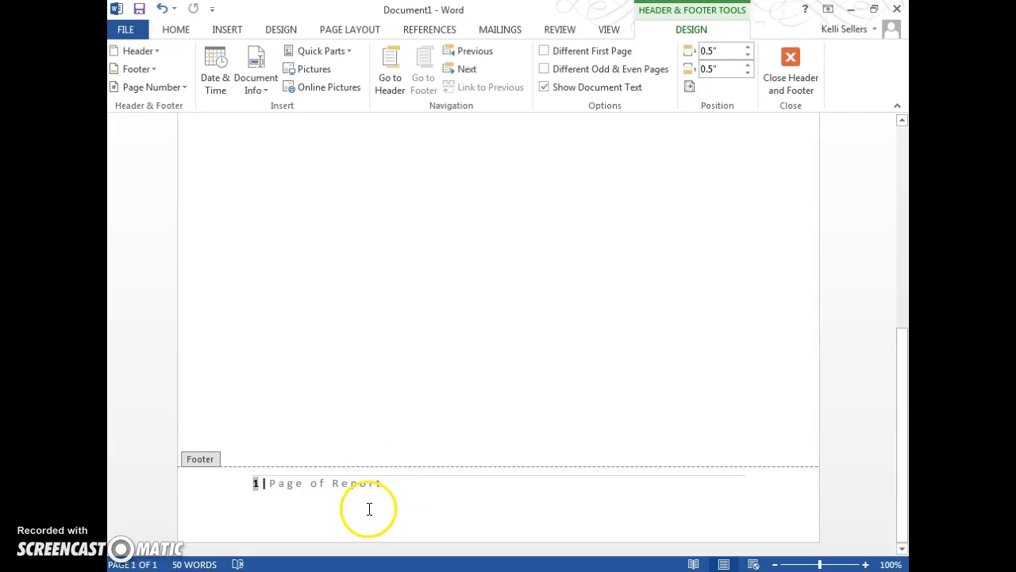
scroll(367, 512, up, 2)
scroll(383, 391, up, 3)
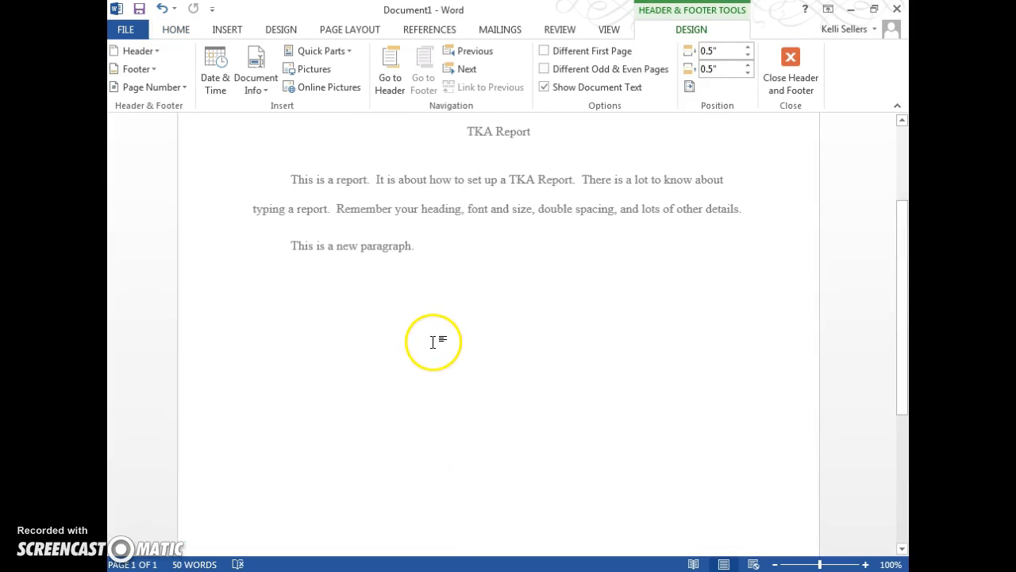
double_click(431, 347)
scroll(429, 356, up, 3)
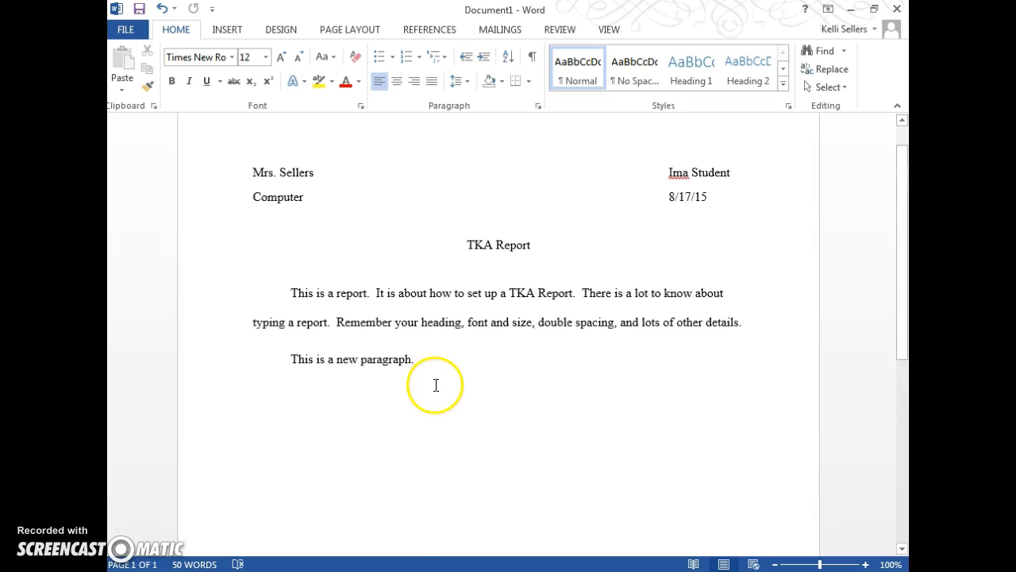